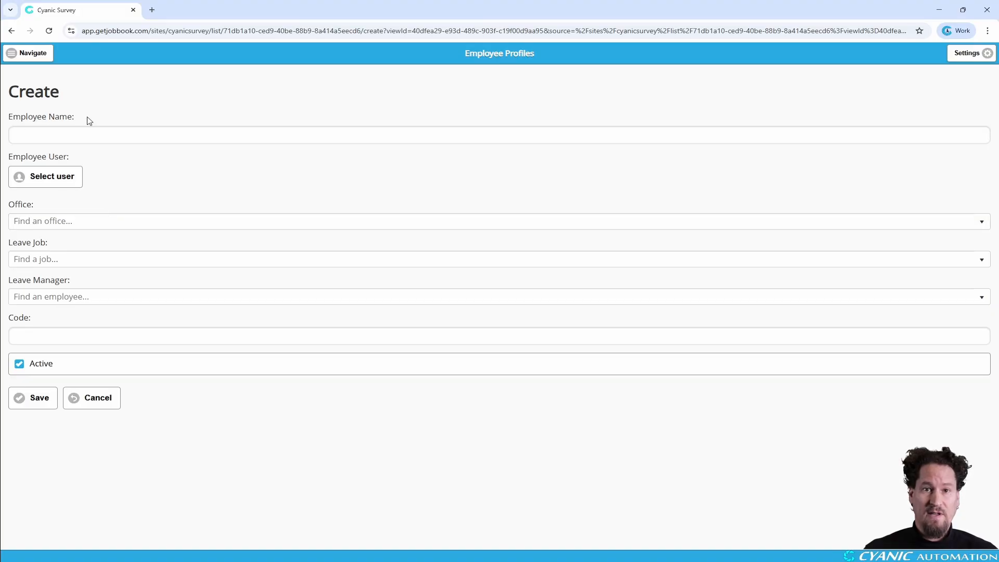
- Save an employee profile with the employee's first name and last initial, linked to the user listed under C, and review the saved record
{"action": "left_click_drag", "start_coordinate": [92, 117], "coordinate": [21, 117]}
{"action": "left_click", "coordinate": [63, 135]}
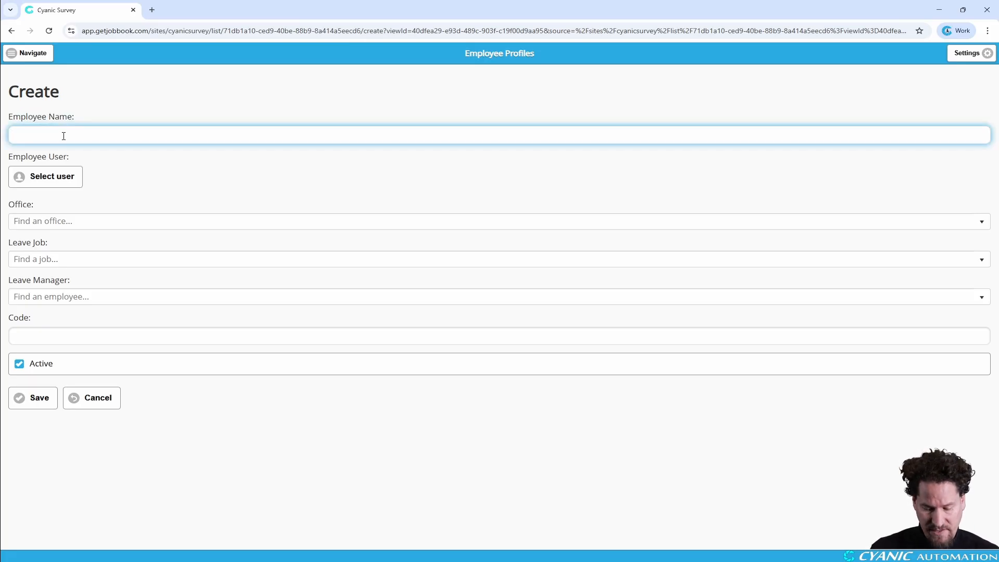
{"action": "type", "text": "Charlie "}
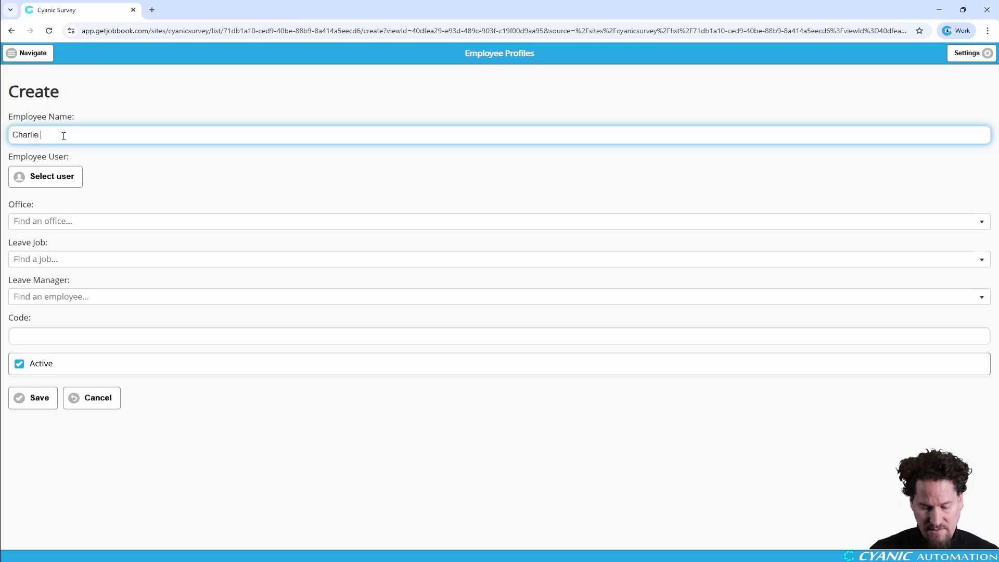
{"action": "type", "text": "C"}
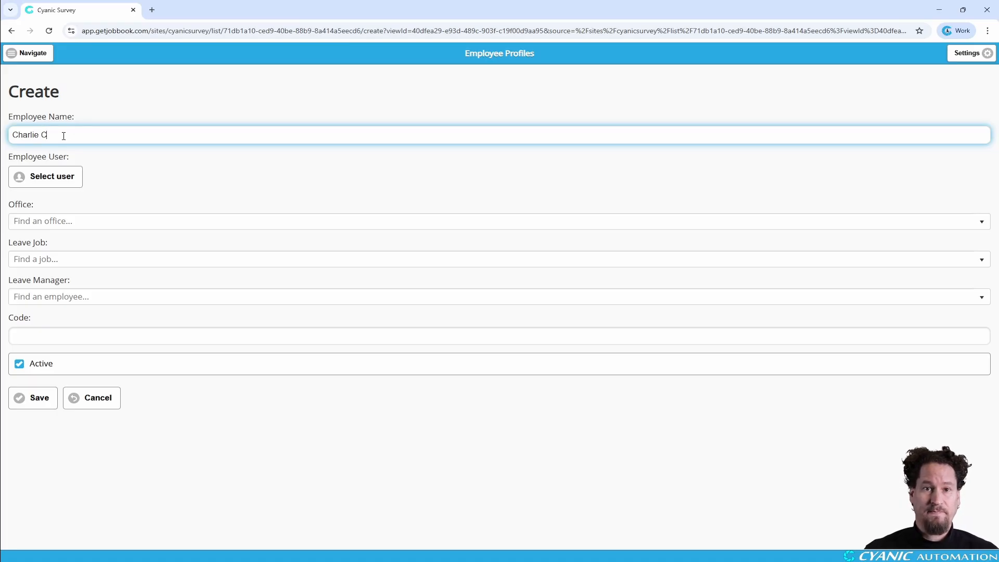
{"action": "left_click", "coordinate": [51, 181]}
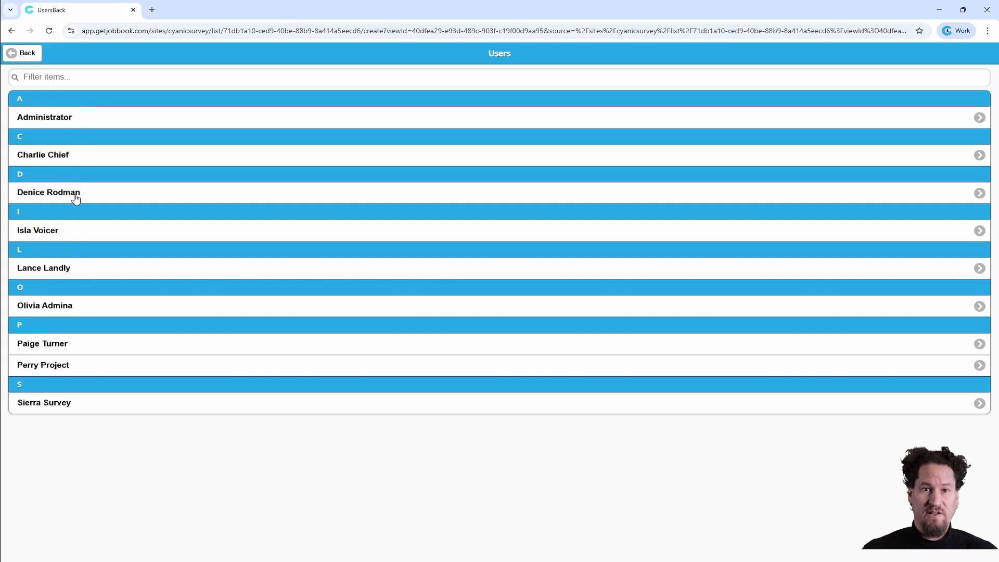
{"action": "left_click", "coordinate": [39, 157]}
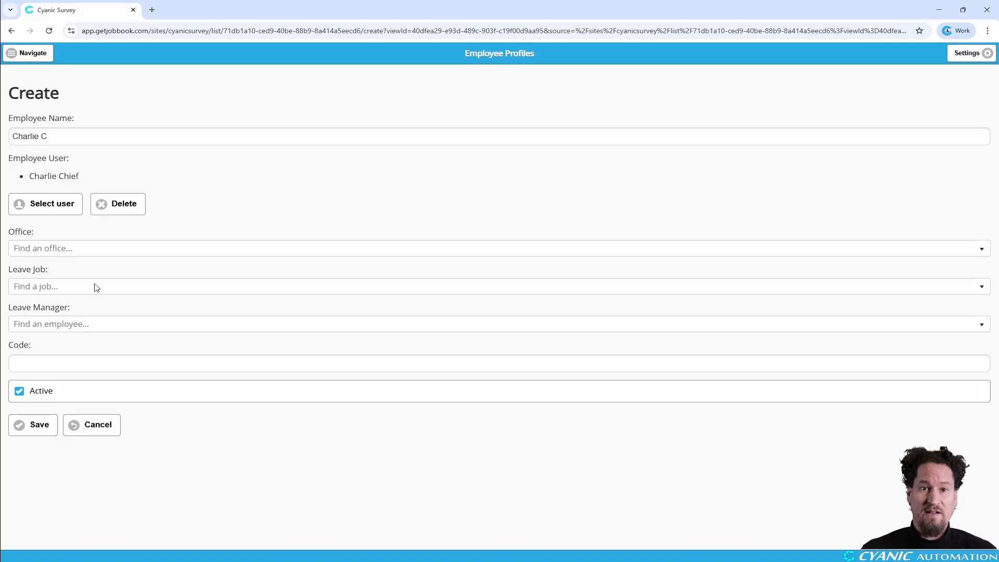
{"action": "left_click", "coordinate": [33, 425]}
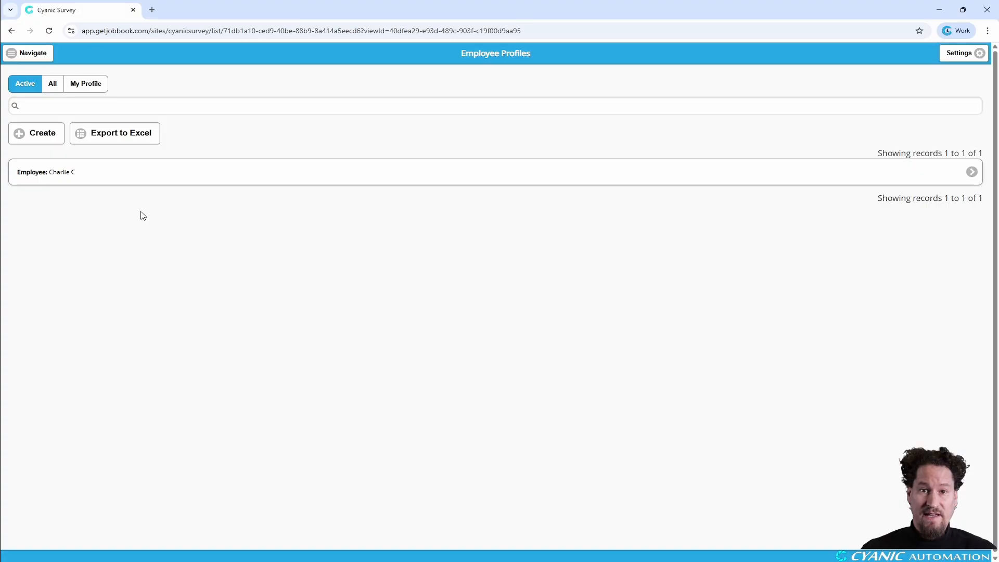
{"action": "left_click", "coordinate": [237, 176]}
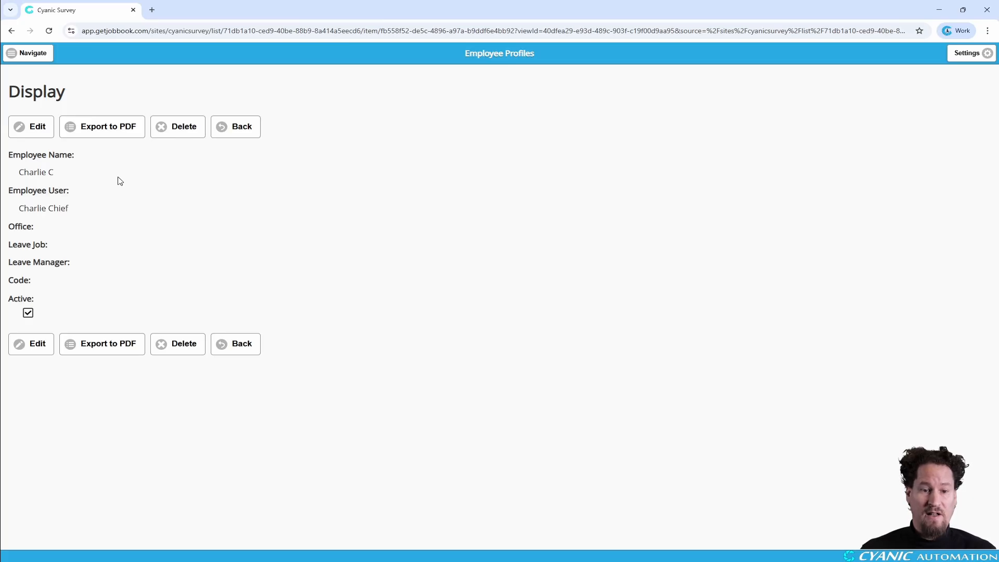
{"action": "left_click", "coordinate": [230, 134]}
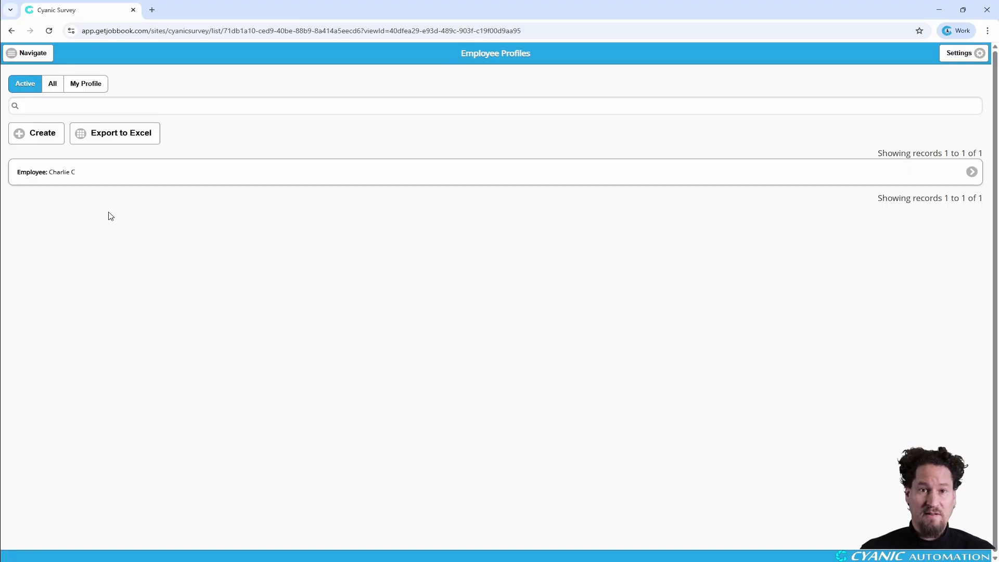
- Create and save a second active employee profile with only the employee's first name and last initial, without linking a user
{"action": "left_click", "coordinate": [35, 136]}
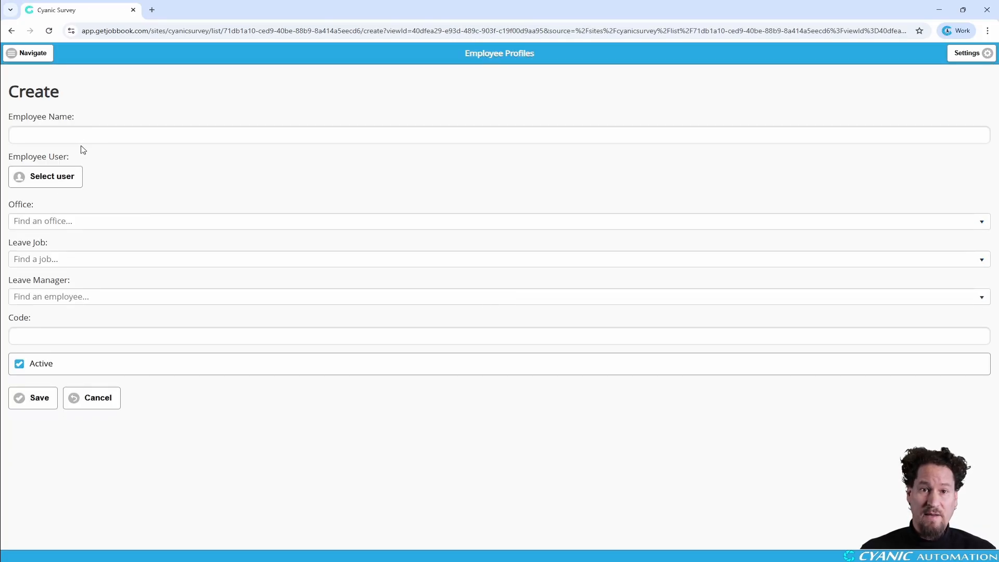
{"action": "left_click", "coordinate": [85, 135]}
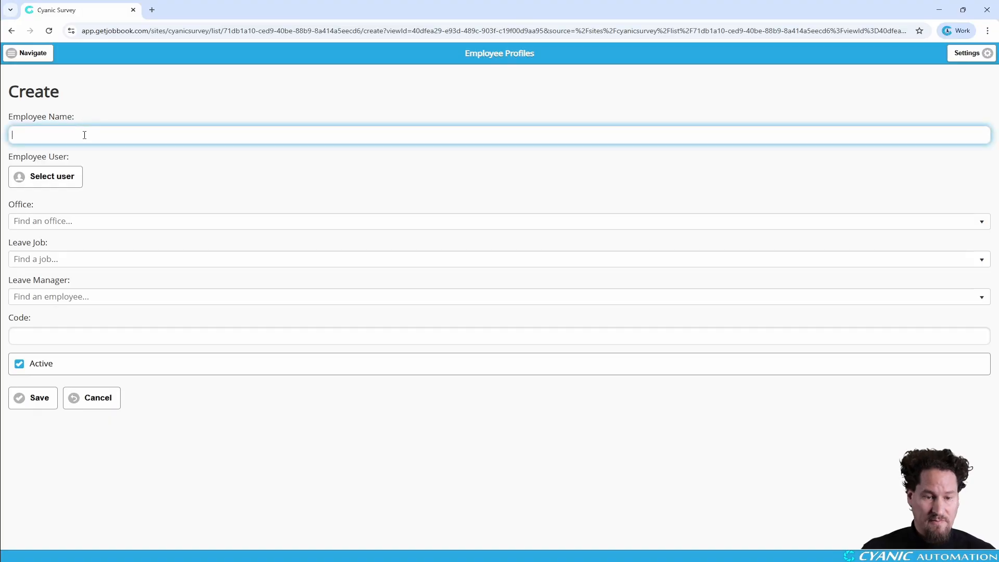
{"action": "type", "text": "Terry T"}
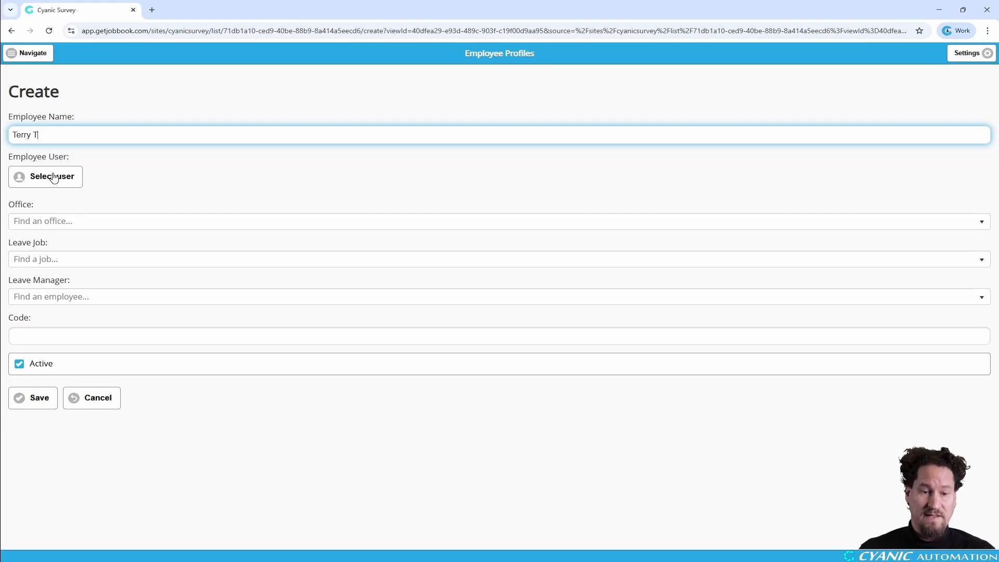
{"action": "left_click", "coordinate": [32, 398]}
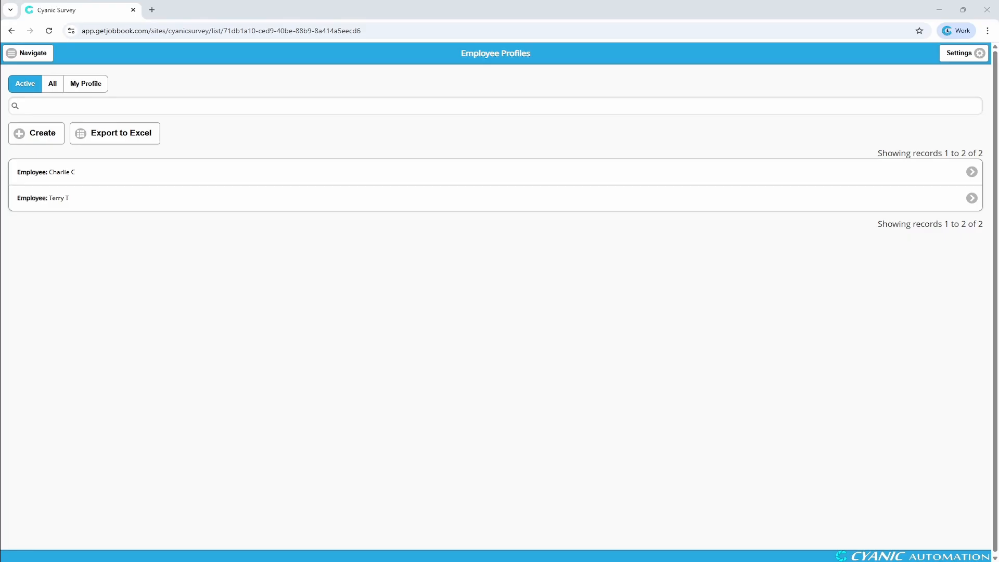
- Create and save an employee profile for the user listed under D, entering the first name and last initial and linking that user
{"action": "left_click", "coordinate": [36, 133]}
{"action": "left_click", "coordinate": [52, 136]}
{"action": "type", "text": "Denice "}
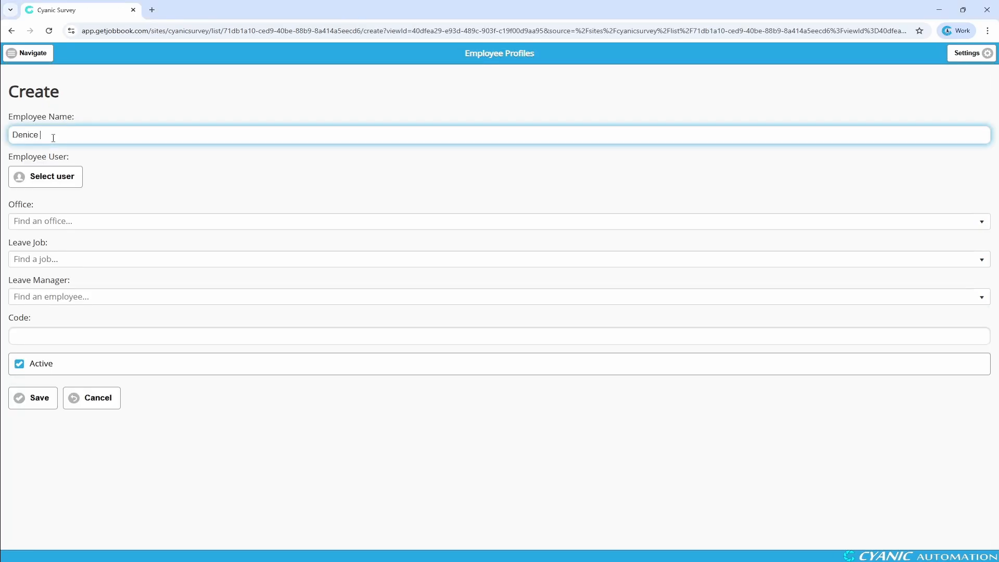
{"action": "type", "text": "R"}
{"action": "left_click", "coordinate": [46, 176]}
{"action": "left_click", "coordinate": [48, 191]}
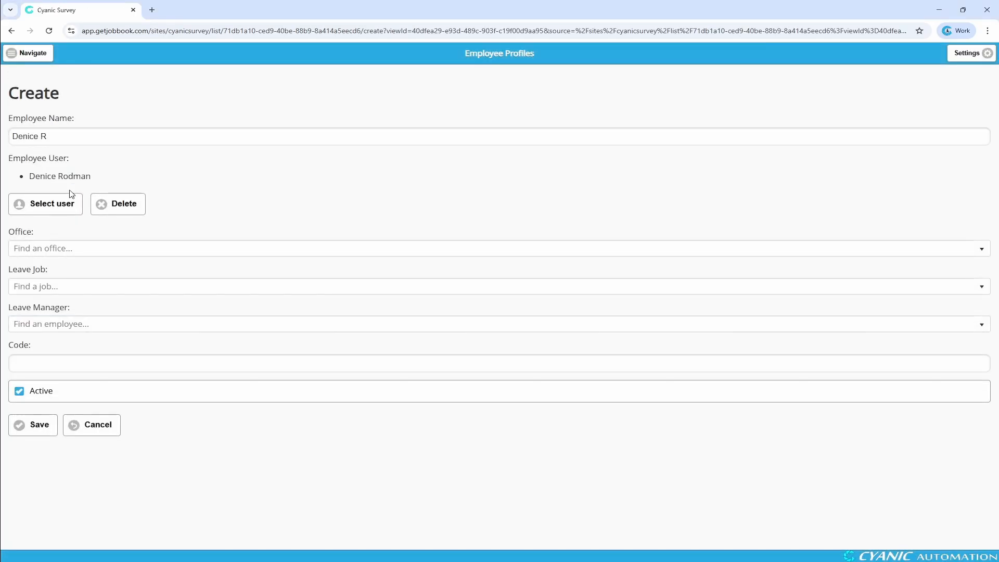
{"action": "left_click", "coordinate": [38, 435]}
- Create and save an employee profile for the user listed under I, entering the first name and last initial and linking that user
{"action": "left_click", "coordinate": [38, 133]}
{"action": "left_click", "coordinate": [78, 138]}
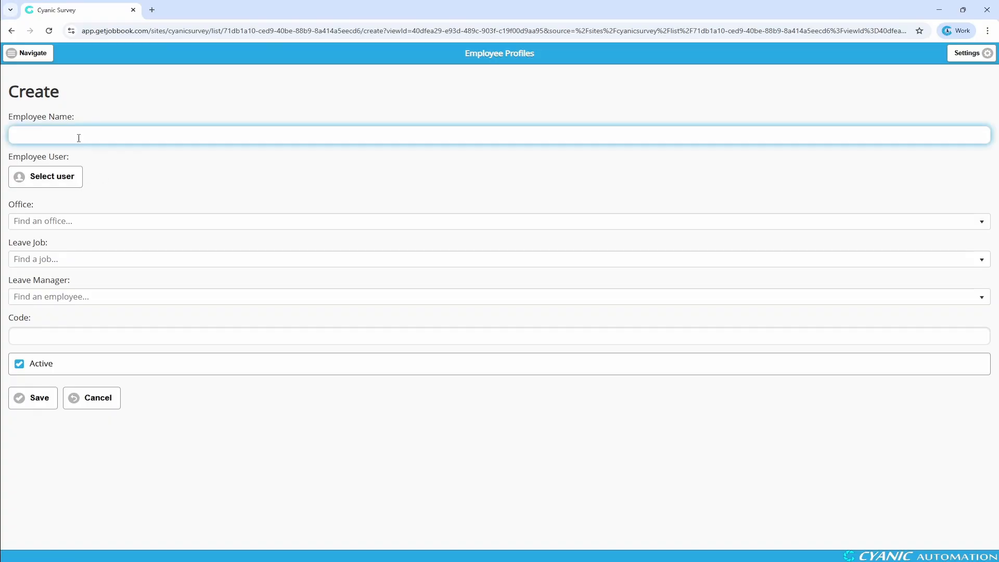
{"action": "type", "text": "Isla V"}
{"action": "left_click", "coordinate": [48, 176]}
{"action": "left_click", "coordinate": [55, 232]}
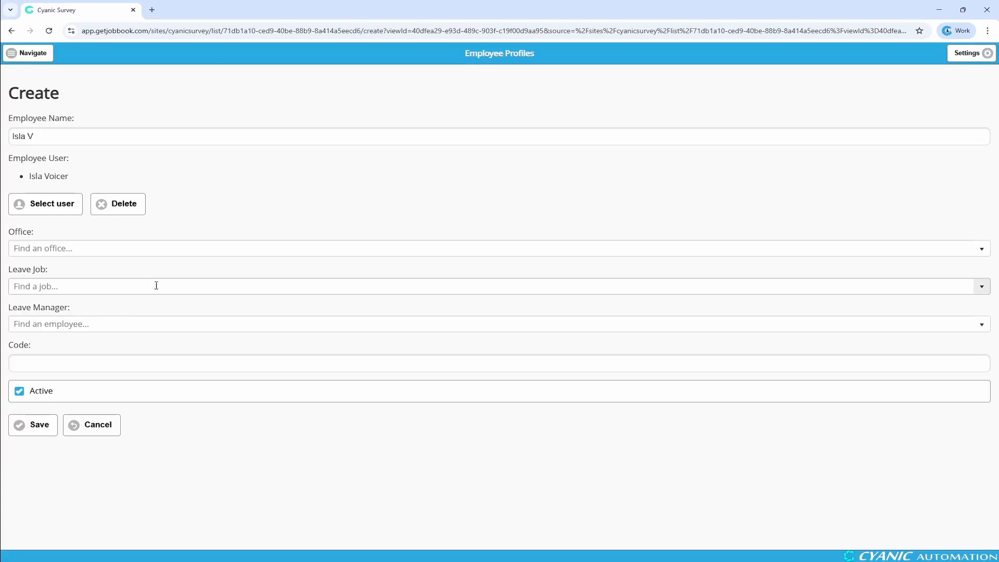
{"action": "left_click", "coordinate": [30, 429]}
- Create and save an employee profile for the user listed under L, entering the first name and last initial and linking that user
{"action": "left_click", "coordinate": [30, 137]}
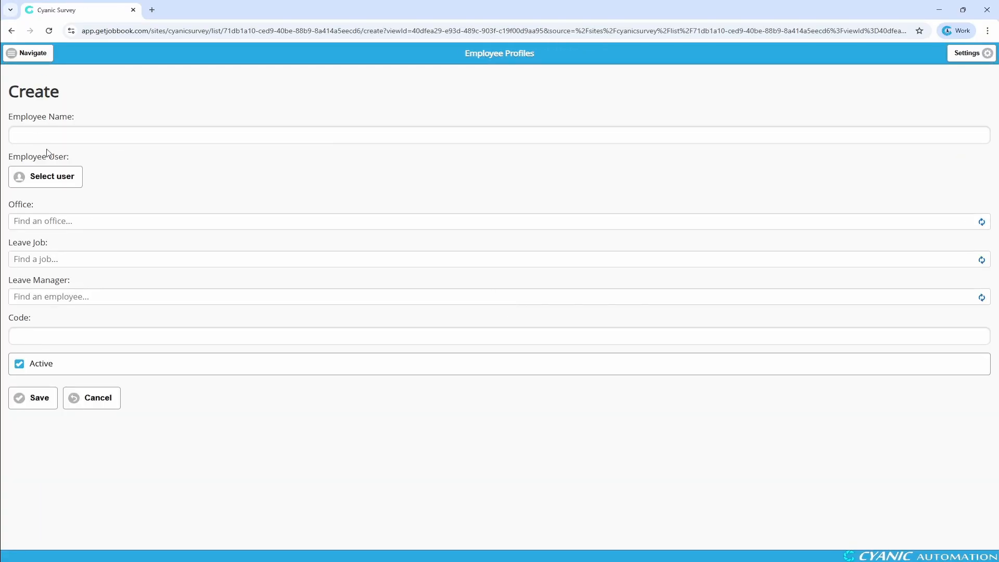
{"action": "left_click", "coordinate": [71, 138]}
{"action": "type", "text": "Lande L"}
{"action": "left_click", "coordinate": [62, 179]}
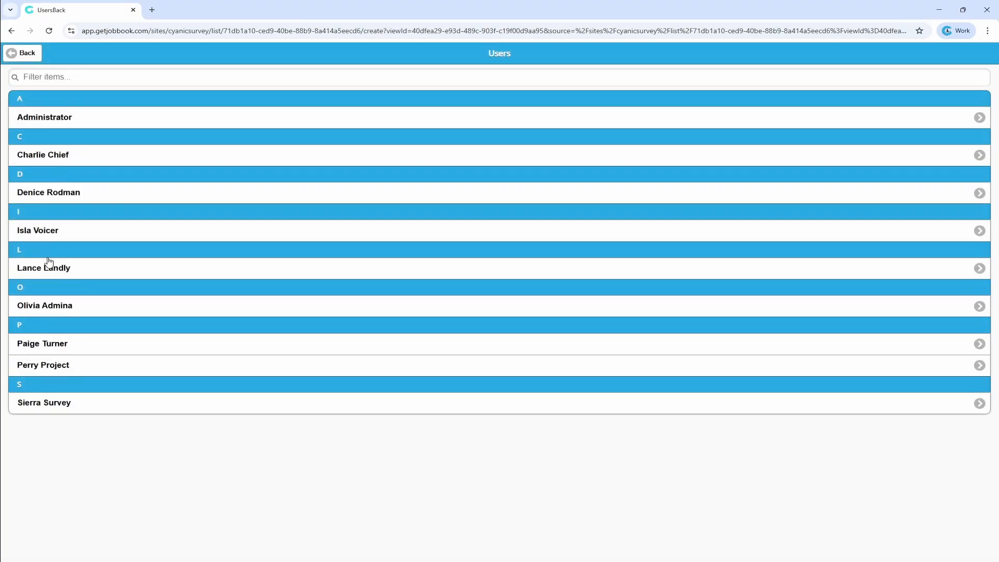
{"action": "left_click", "coordinate": [49, 266]}
{"action": "left_click", "coordinate": [26, 425]}
- Create and save an employee profile for the user listed under O, entering the first name and last initial and linking that user
{"action": "left_click", "coordinate": [38, 315]}
{"action": "left_click", "coordinate": [64, 138]}
{"action": "type", "text": "Olivia A"}
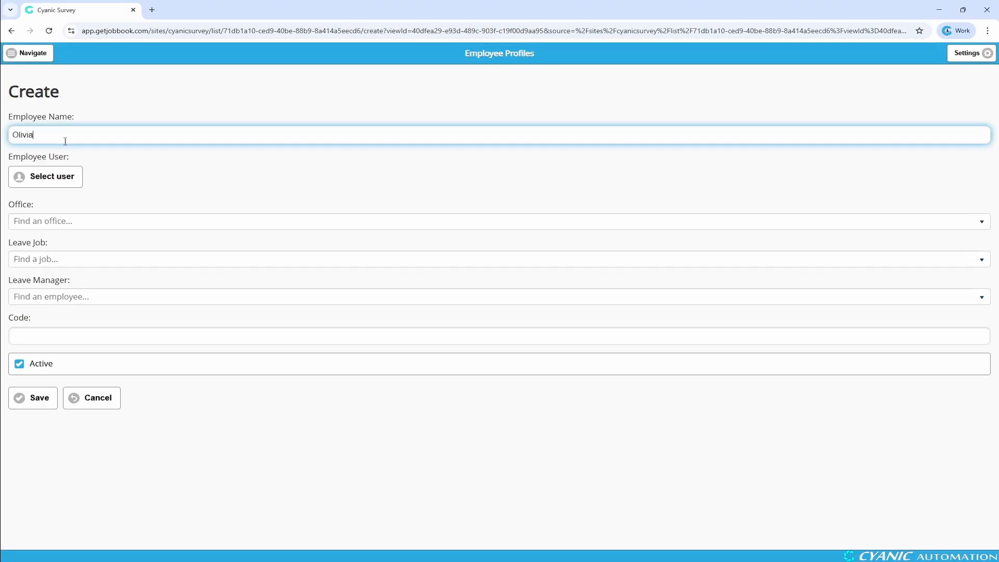
{"action": "left_click", "coordinate": [52, 177]}
{"action": "left_click", "coordinate": [45, 305]}
{"action": "left_click", "coordinate": [31, 423]}
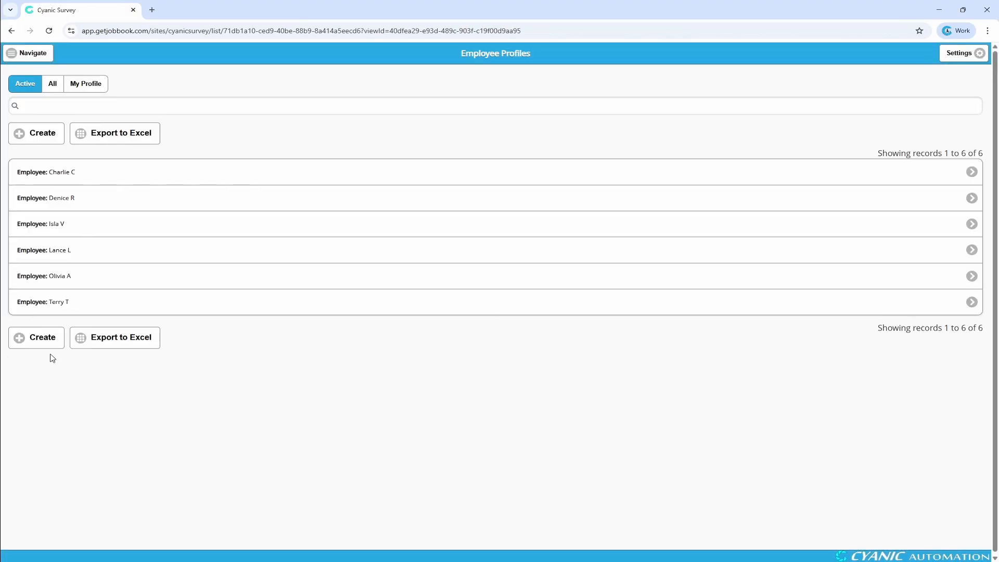
- Create and save an employee profile for the first user listed under P, with the first name, last initial and linked user
{"action": "left_click", "coordinate": [38, 336]}
{"action": "left_click", "coordinate": [79, 134]}
{"action": "type", "text": "Paige T"}
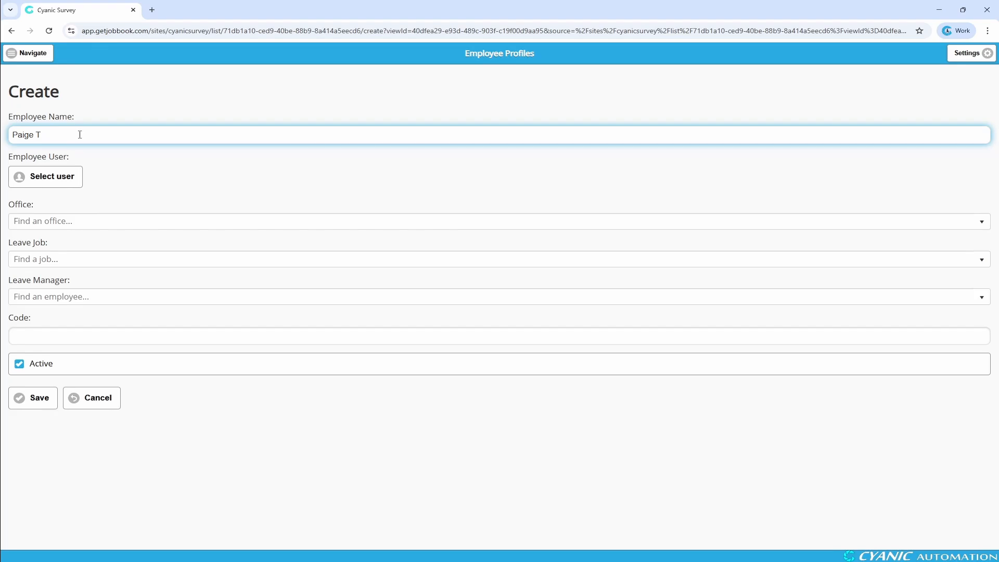
{"action": "left_click", "coordinate": [47, 177]}
{"action": "left_click", "coordinate": [55, 345]}
{"action": "left_click", "coordinate": [36, 429]}
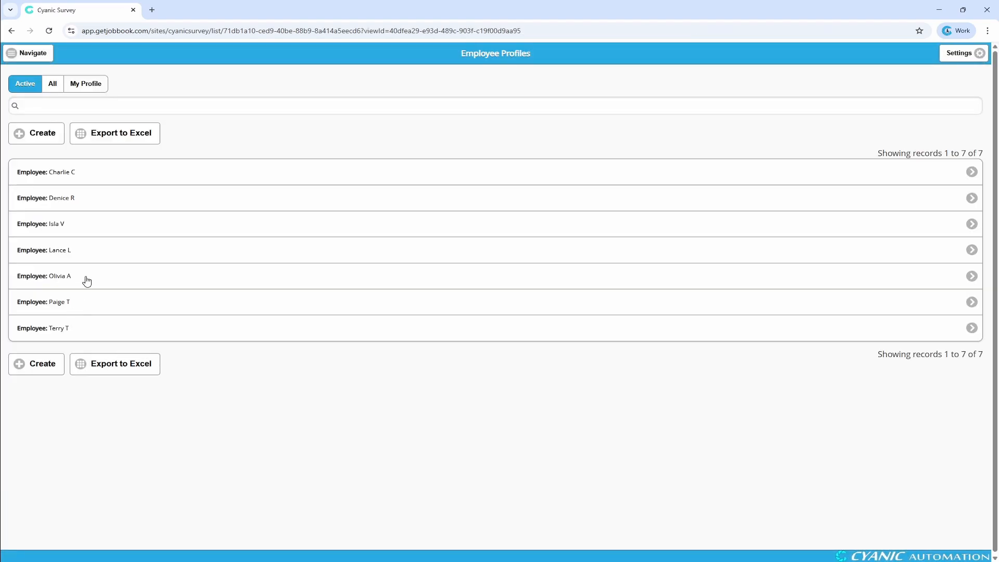
- Create and save an employee profile for the second user listed under P, with the first name, last initial and linked user
{"action": "left_click", "coordinate": [30, 371]}
{"action": "type", "text": "Perry P"}
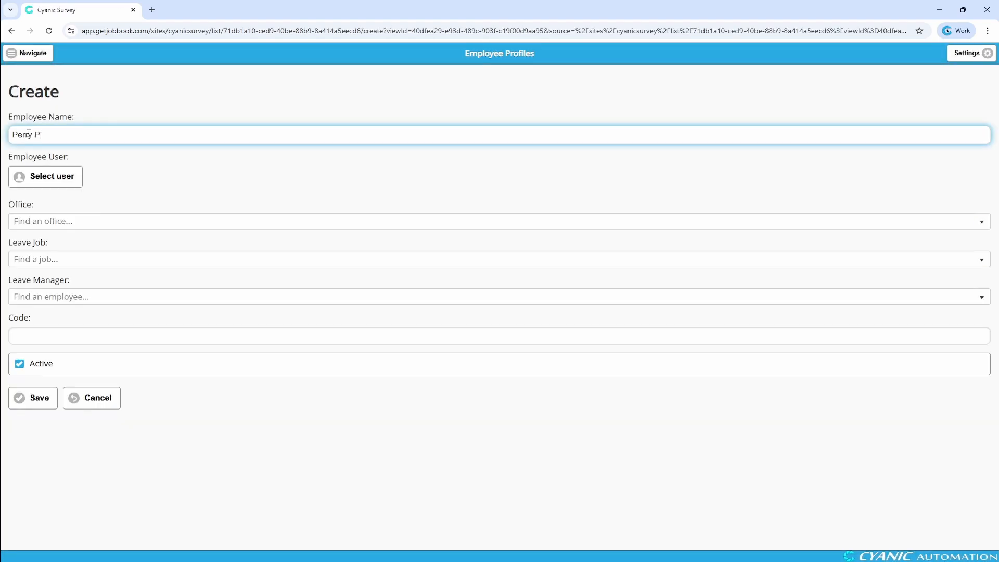
{"action": "left_click", "coordinate": [47, 176]}
{"action": "left_click", "coordinate": [49, 364]}
{"action": "left_click", "coordinate": [38, 416]}
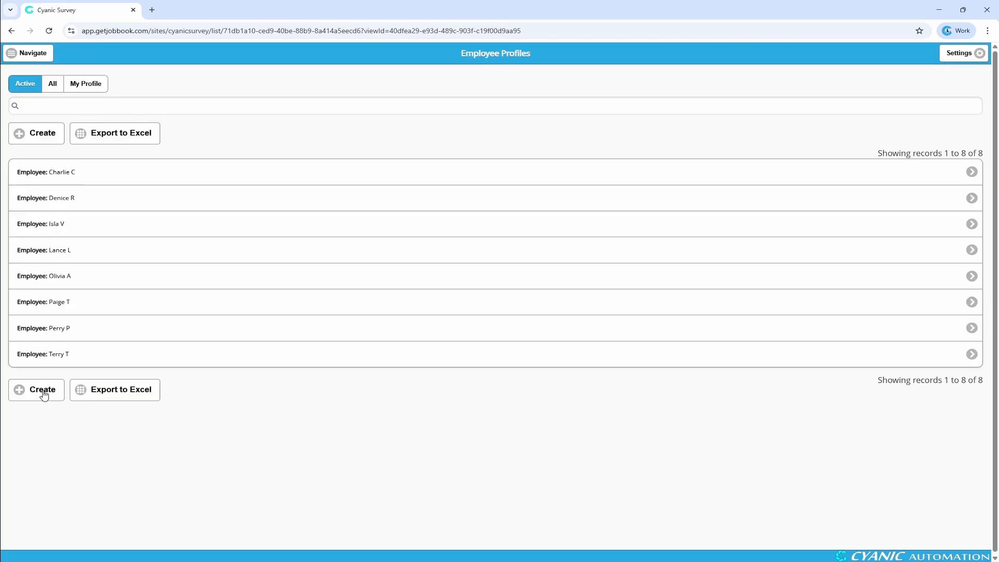
- Create and save an employee profile for the user listed under S, entering the first name and last initial and linking that user
{"action": "left_click", "coordinate": [39, 389]}
{"action": "left_click", "coordinate": [63, 133]}
{"action": "type", "text": "Sierra S"}
{"action": "left_click", "coordinate": [47, 176]}
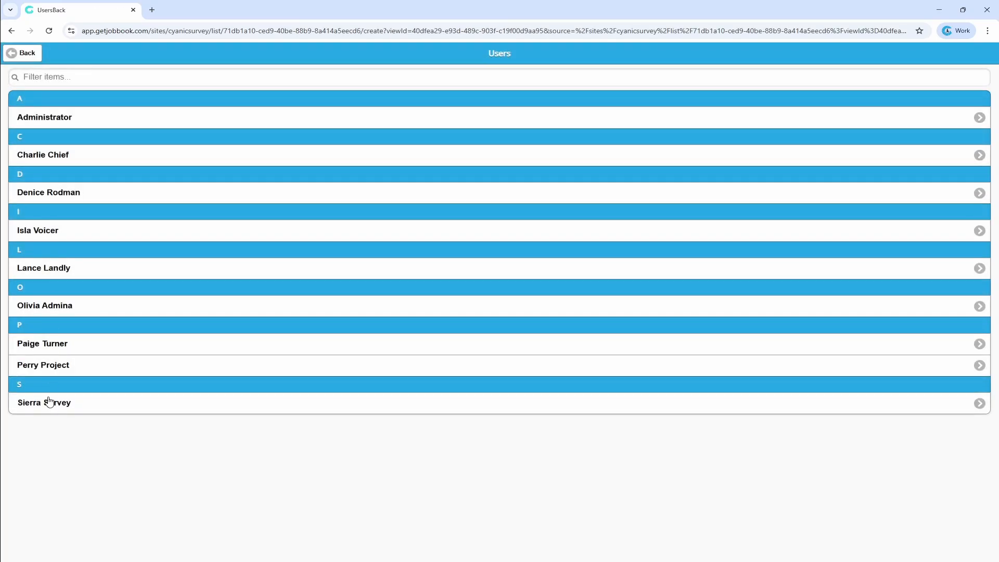
{"action": "left_click", "coordinate": [49, 401]}
{"action": "left_click", "coordinate": [44, 432]}
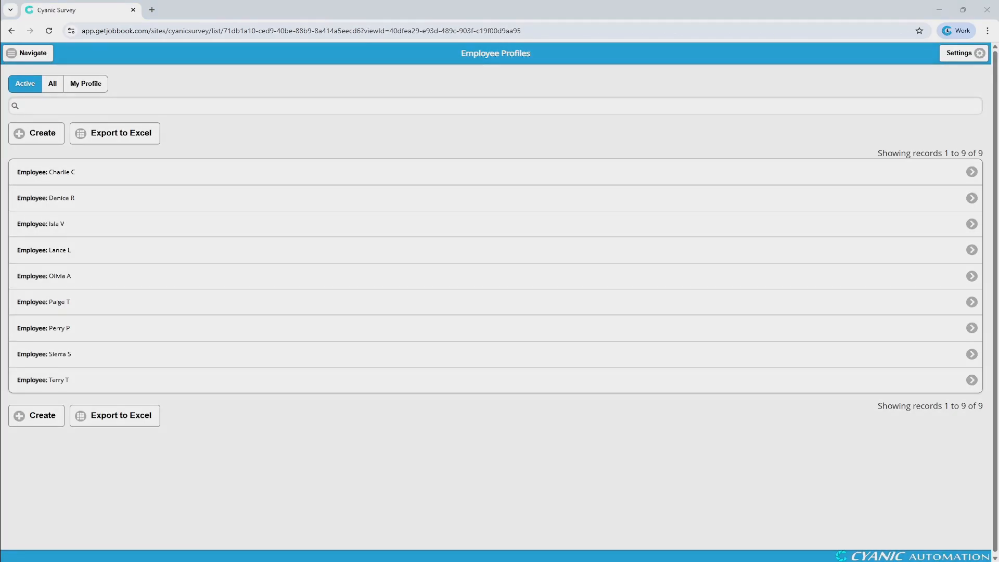